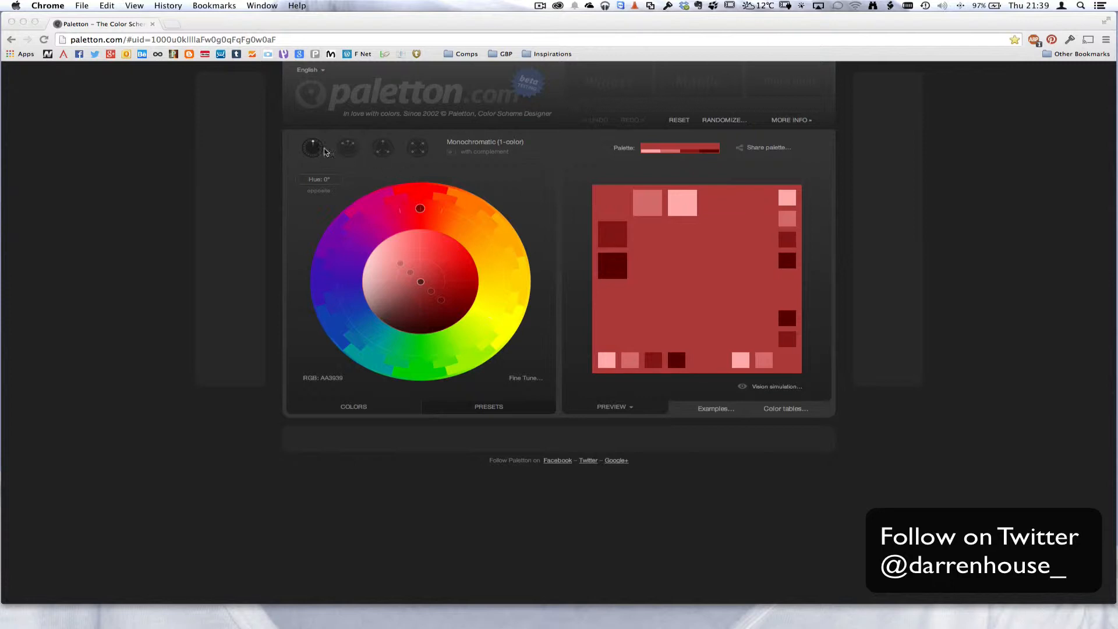
Step: Build an adjacent-colors scheme with complement, setting the primary hue to blue (RGB 313975) and the color distance to 42°
click(351, 150)
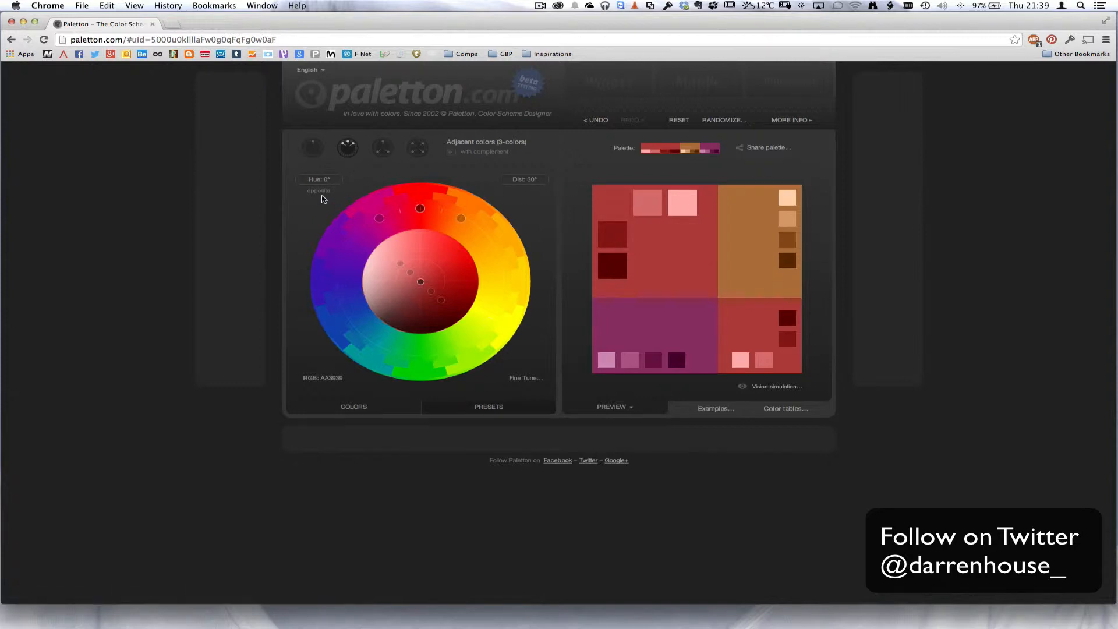
click(319, 192)
click(322, 194)
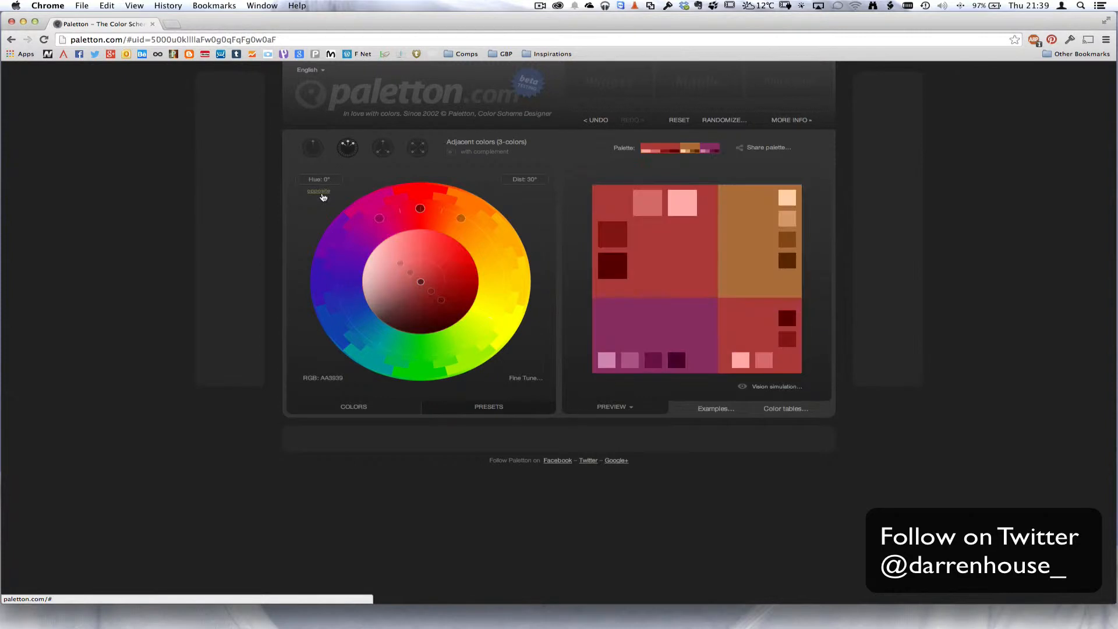
click(322, 194)
click(322, 194)
click(451, 153)
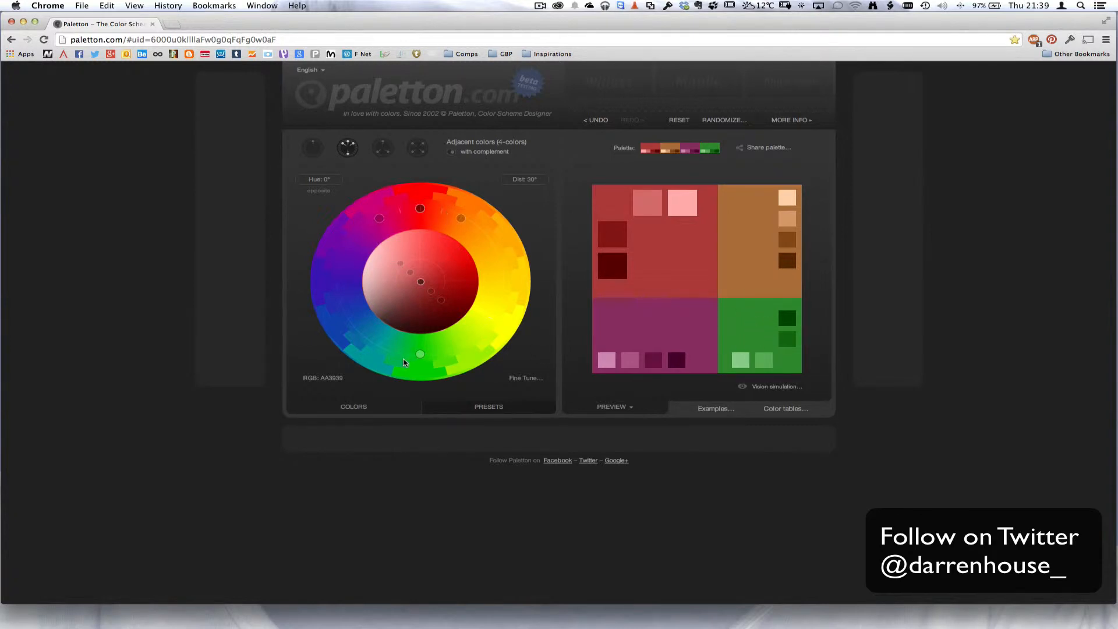
drag(461, 222, 379, 301)
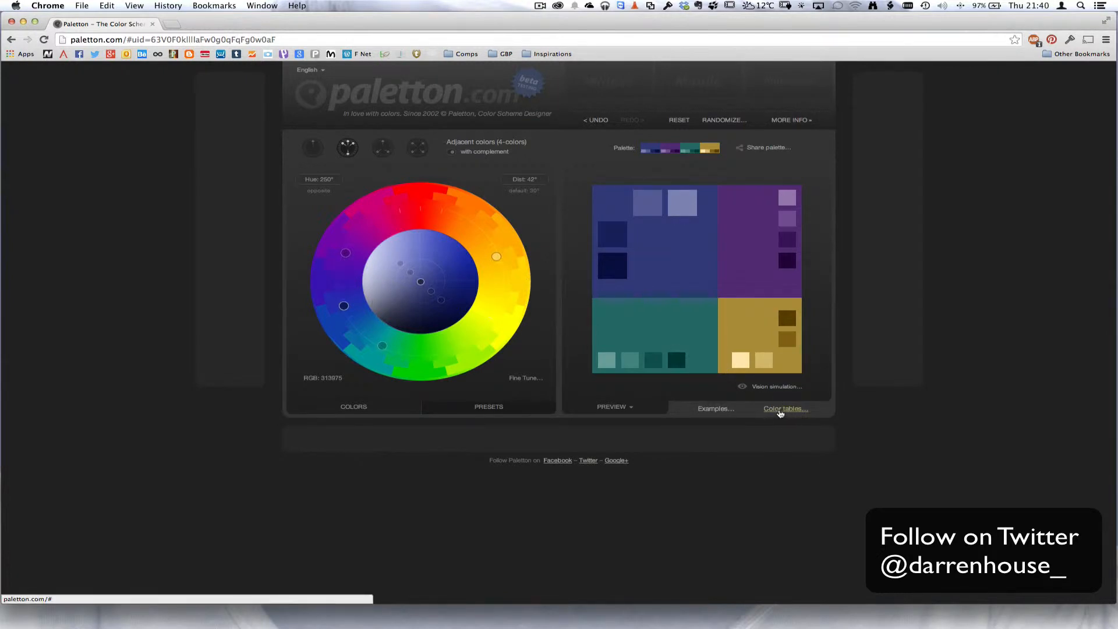
Step: Export the palette's color swatches as a Photoshop ACO file
click(781, 410)
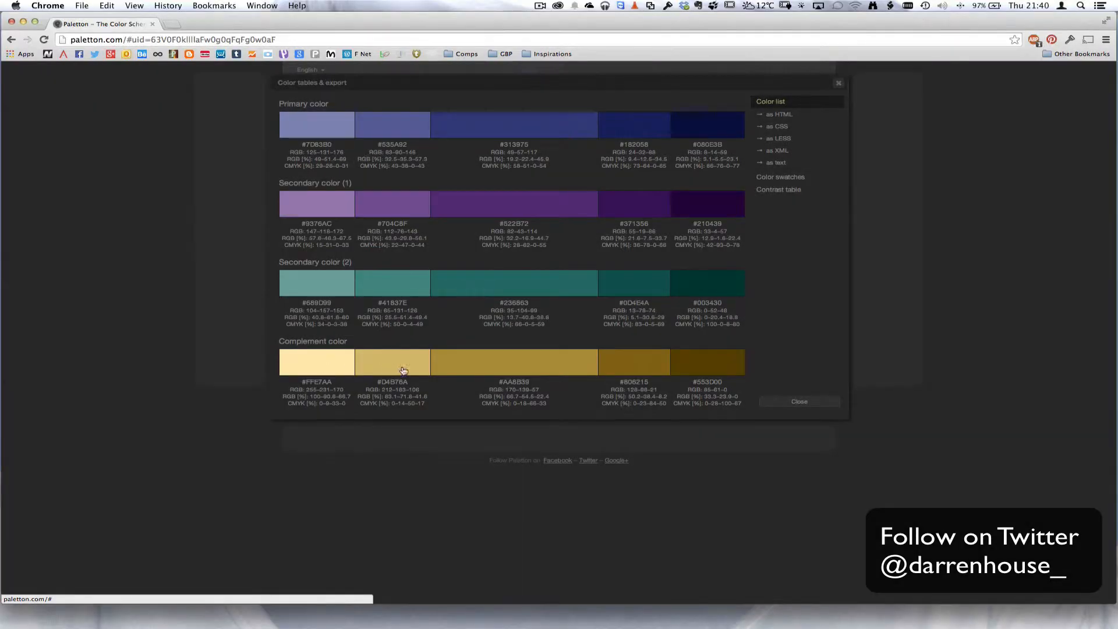
click(785, 178)
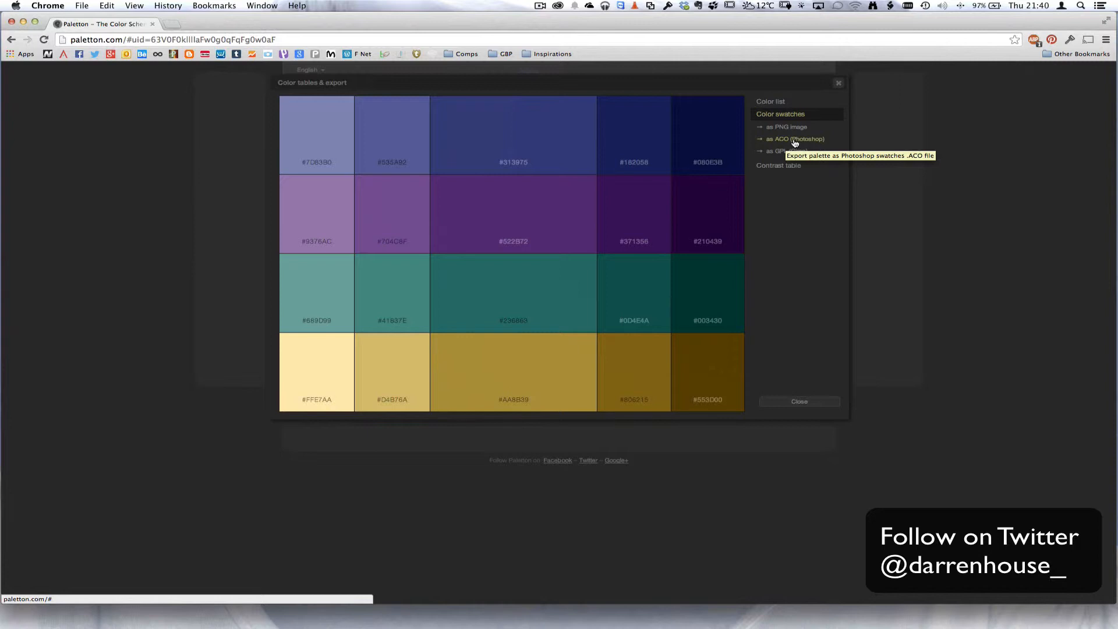
click(794, 141)
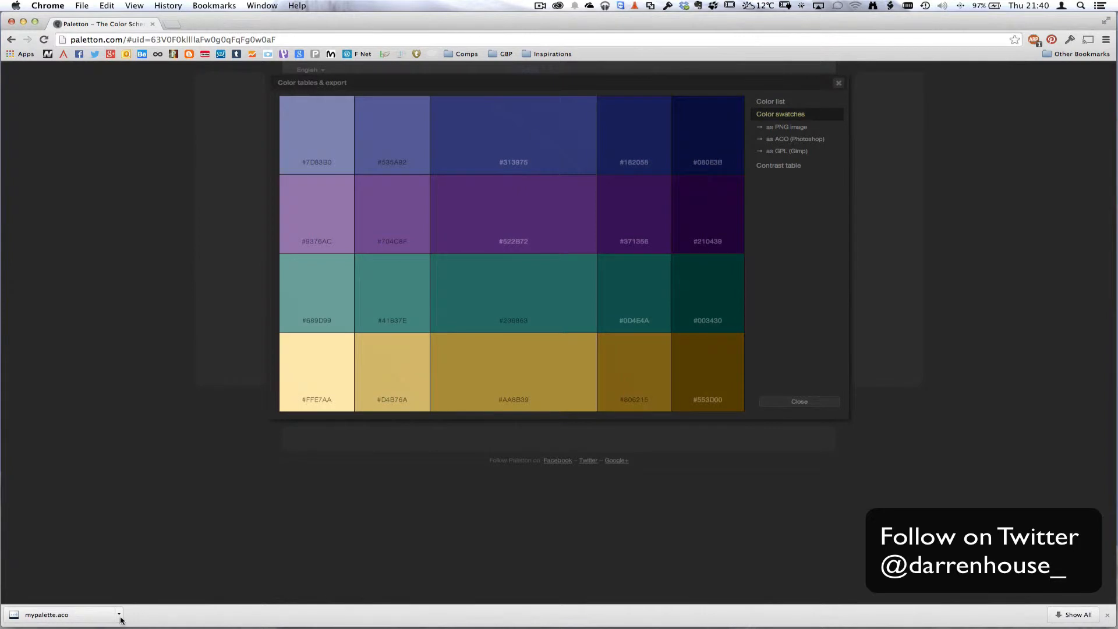
Step: Reveal the downloaded mypalette.aco in Finder and open it in Photoshop
click(119, 615)
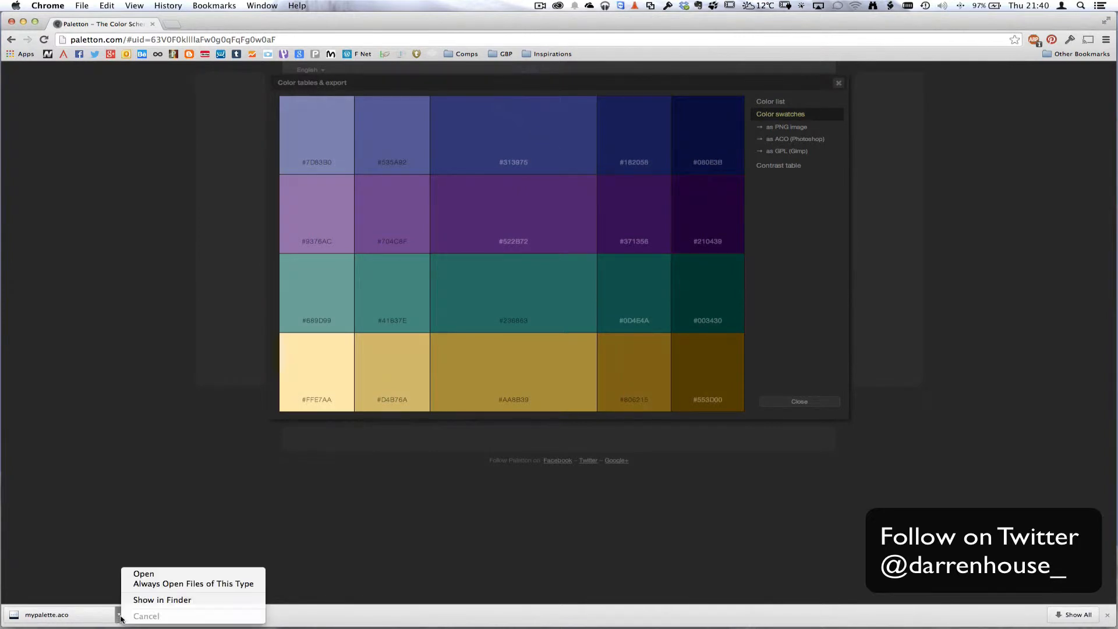
click(152, 600)
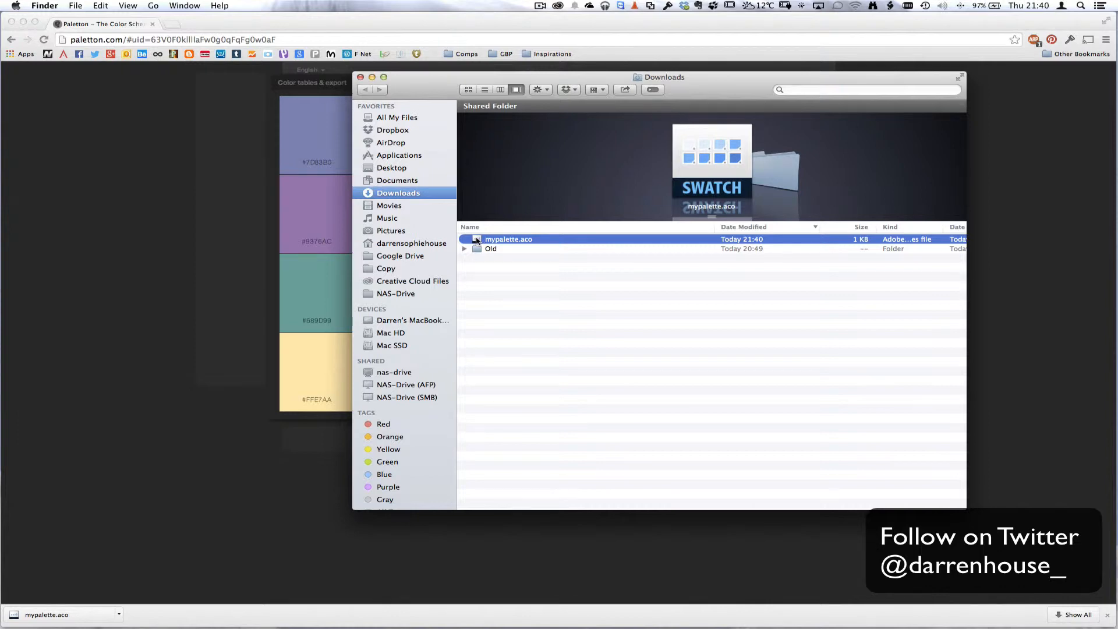
double_click(477, 240)
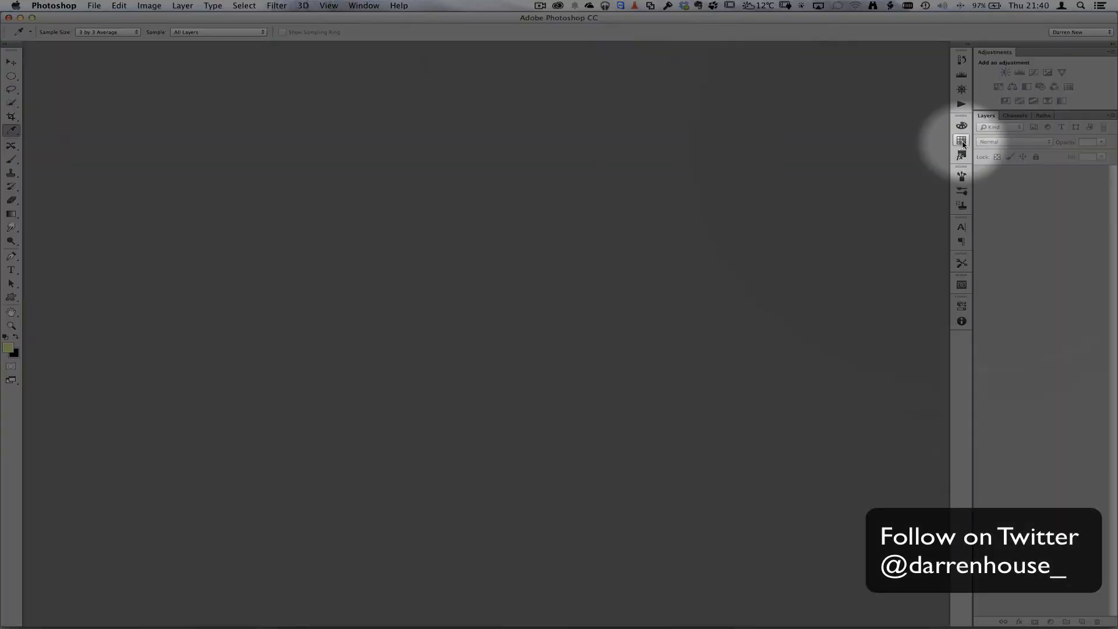
Step: Replace Photoshop's current swatches with mypalette.aco from the Downloads folder
click(962, 141)
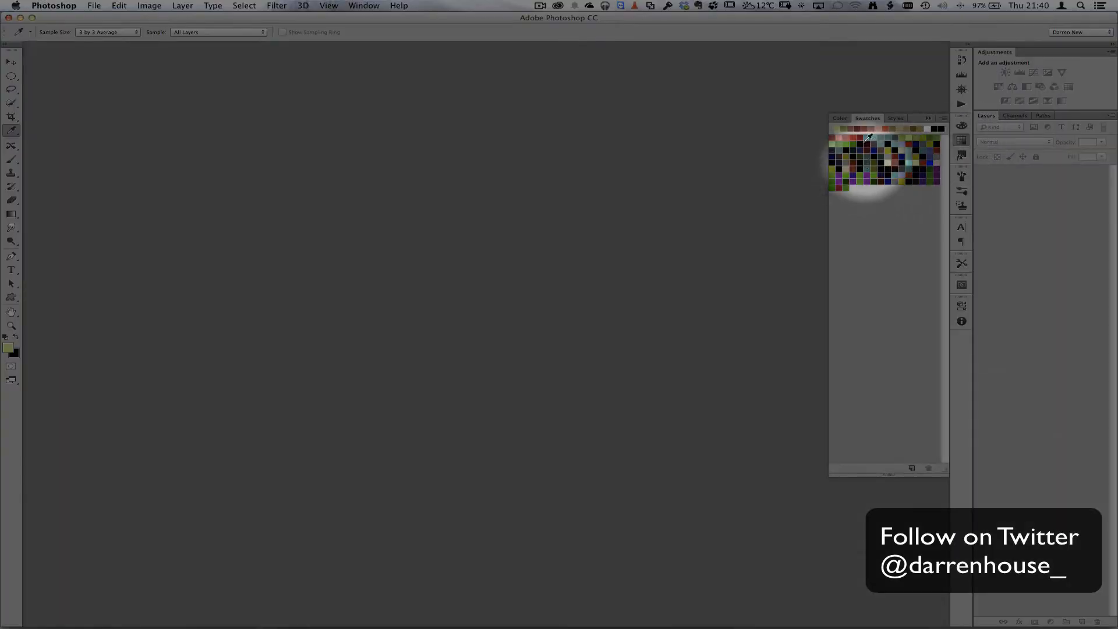
click(946, 118)
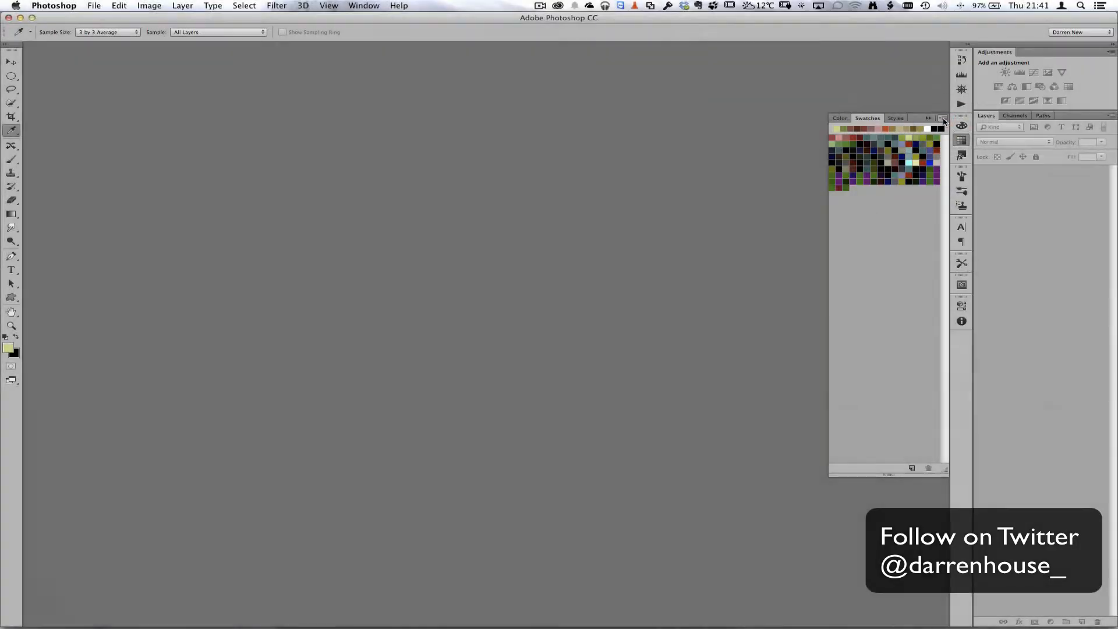
click(944, 119)
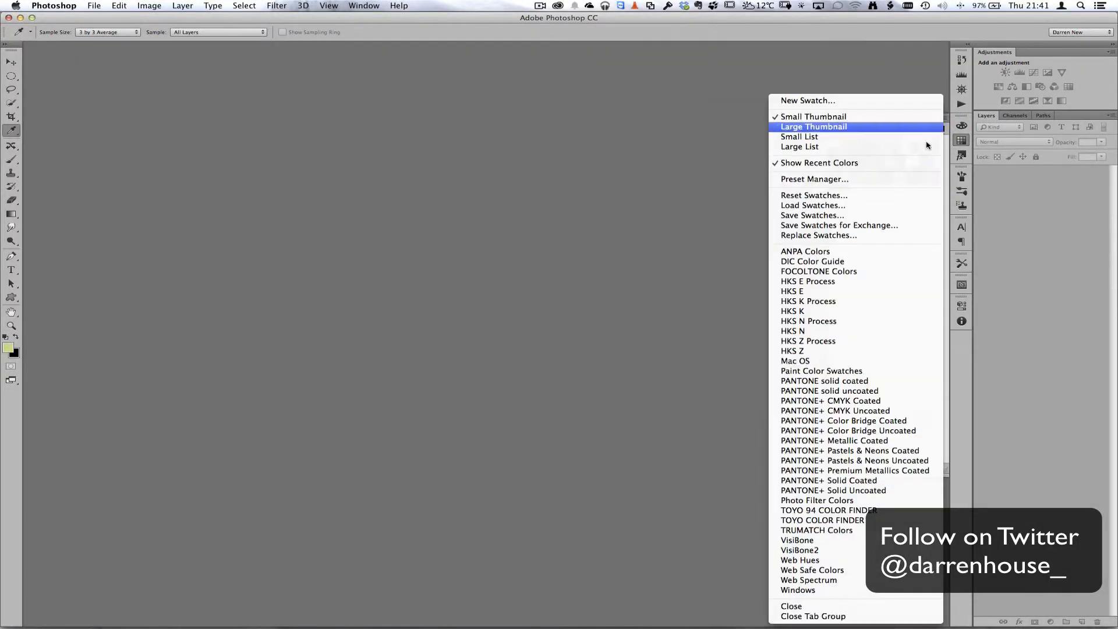
click(829, 235)
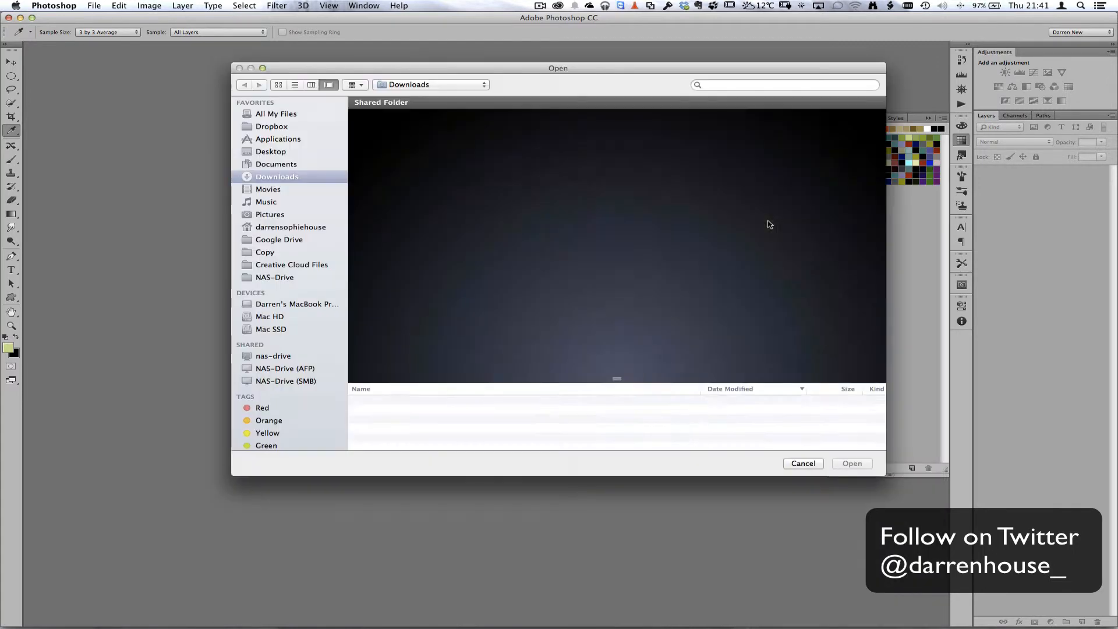
click(389, 401)
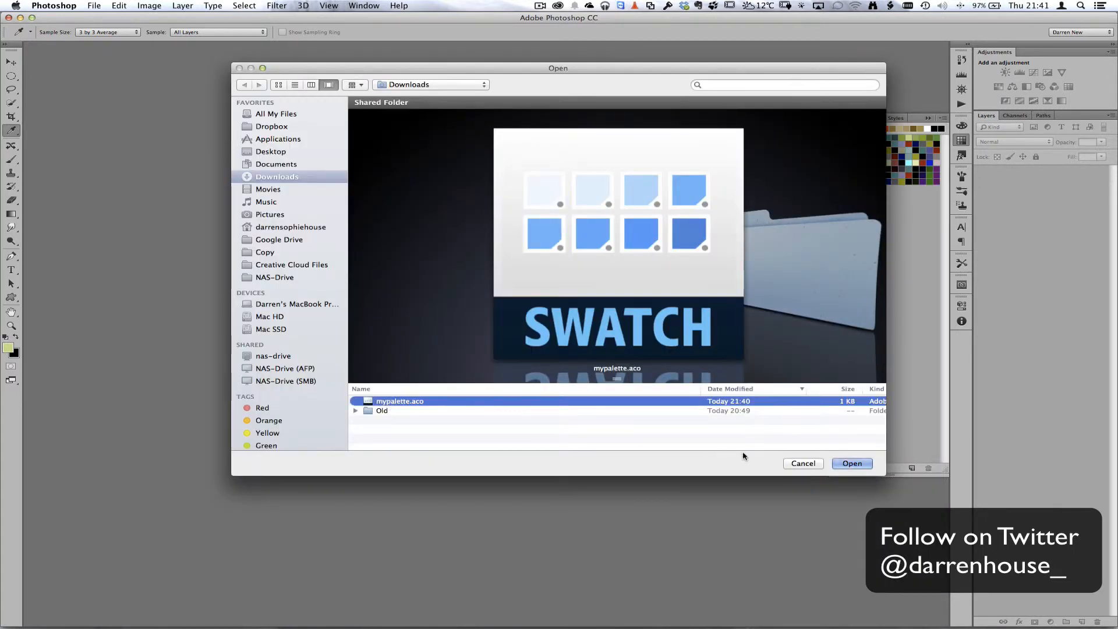
click(853, 463)
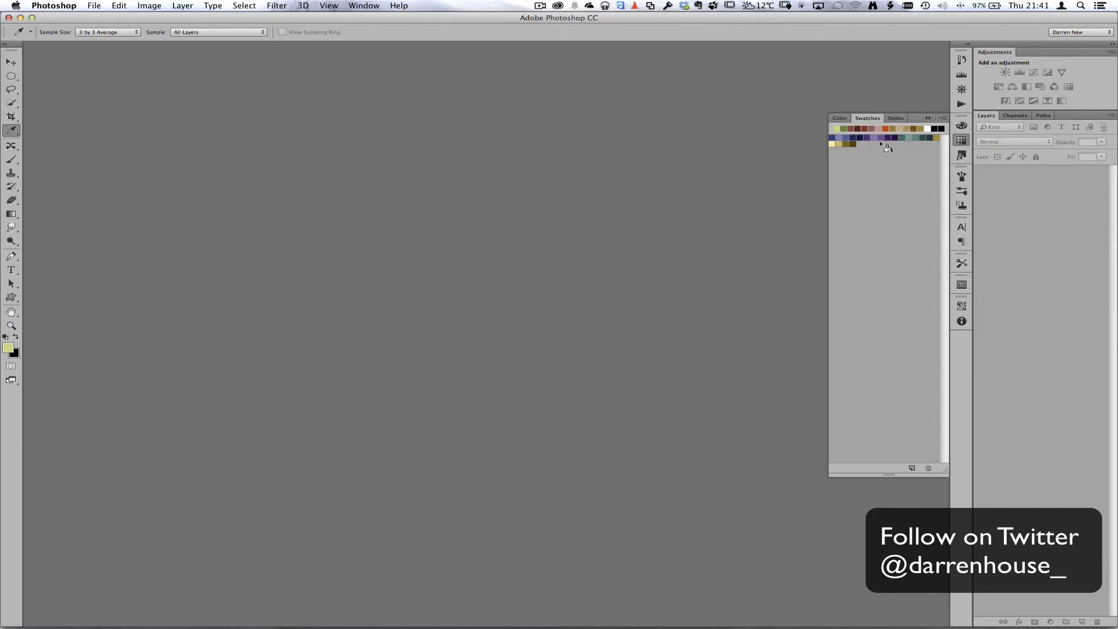
Step: Create a new 1500 × 1000 pixel RGB document at 100 pixels/inch with a white background
click(93, 5)
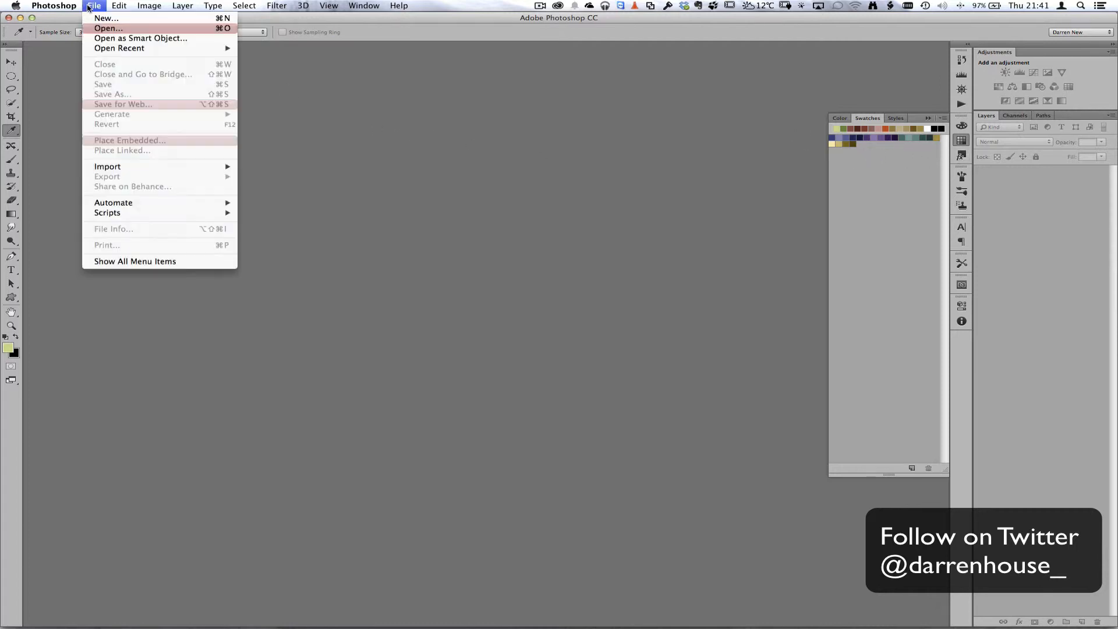
click(145, 22)
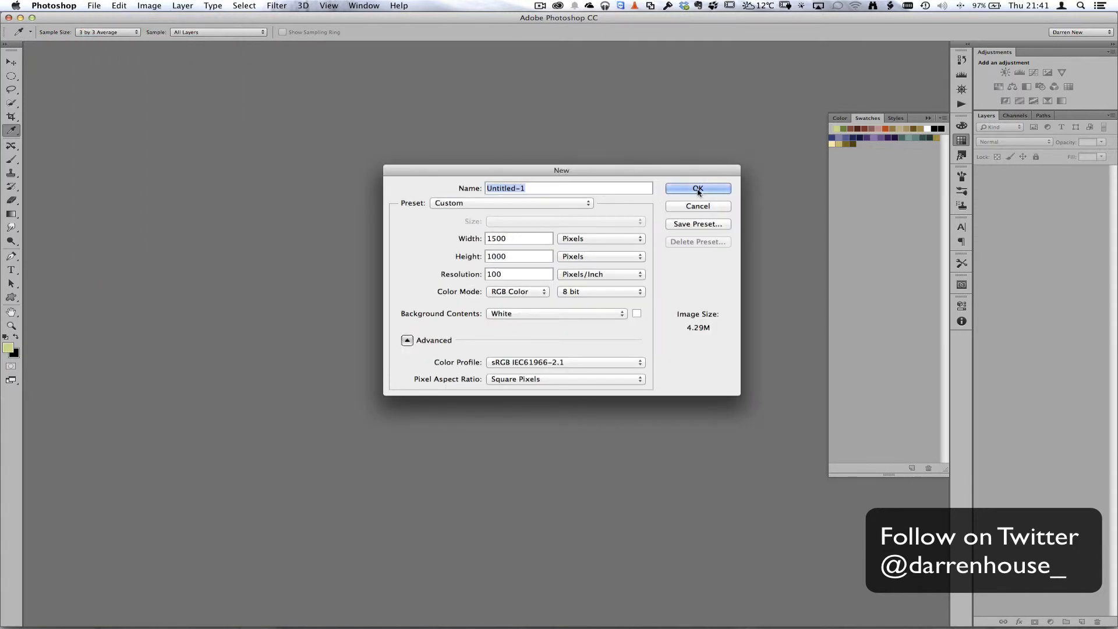
click(698, 189)
Step: Switch to Paletton in Chrome, export the palette as a 400 × 75 PNG image and save it as download in Downloads
mouse_move(2, 3)
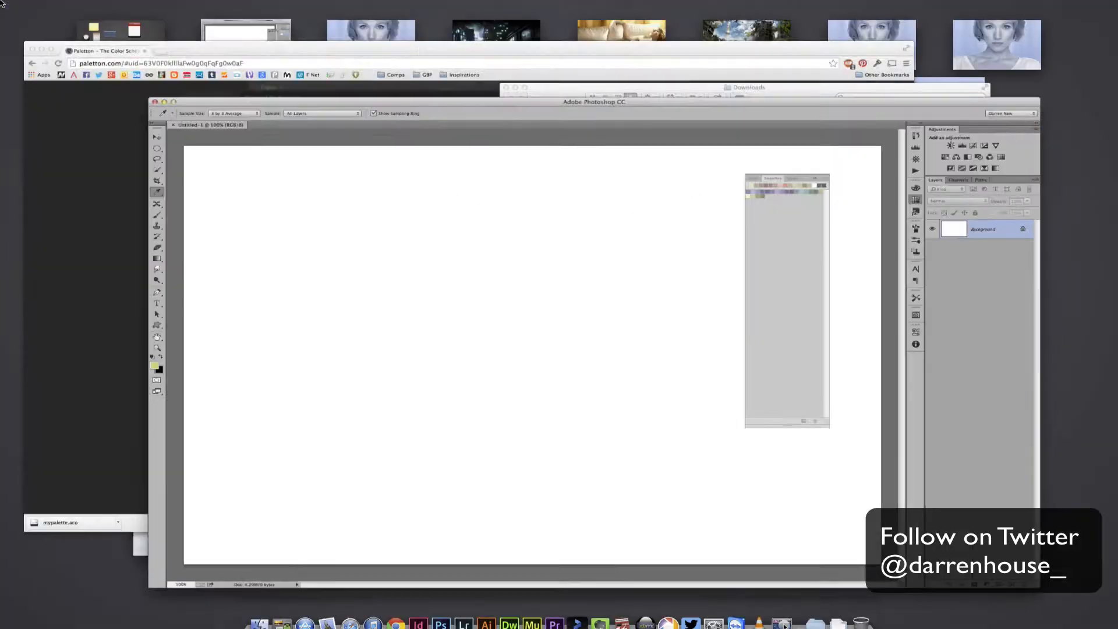
click(296, 211)
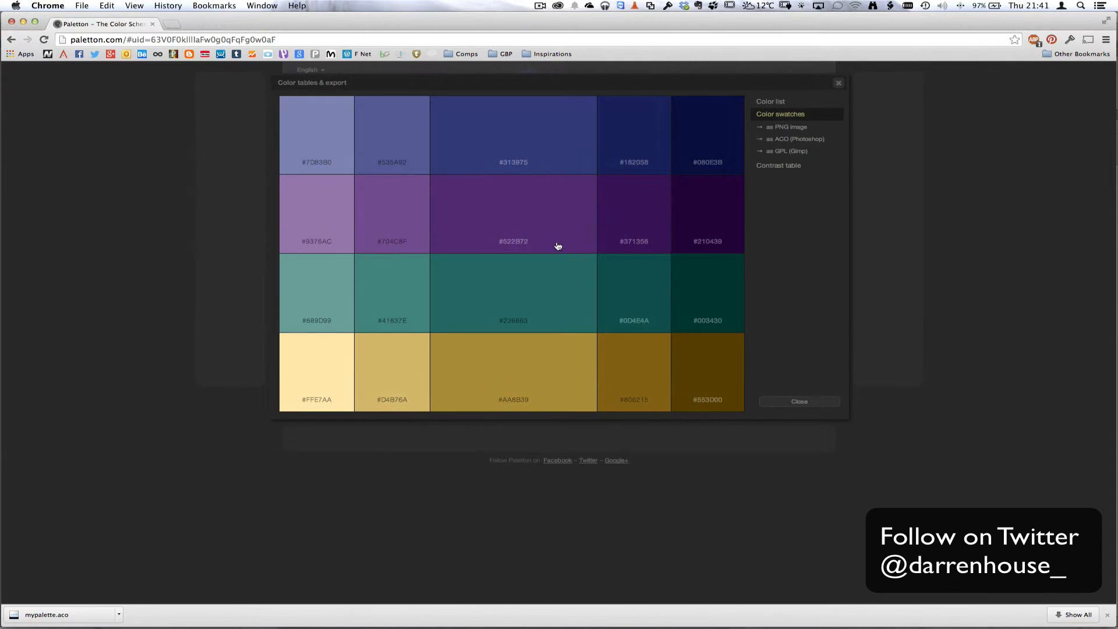
click(781, 130)
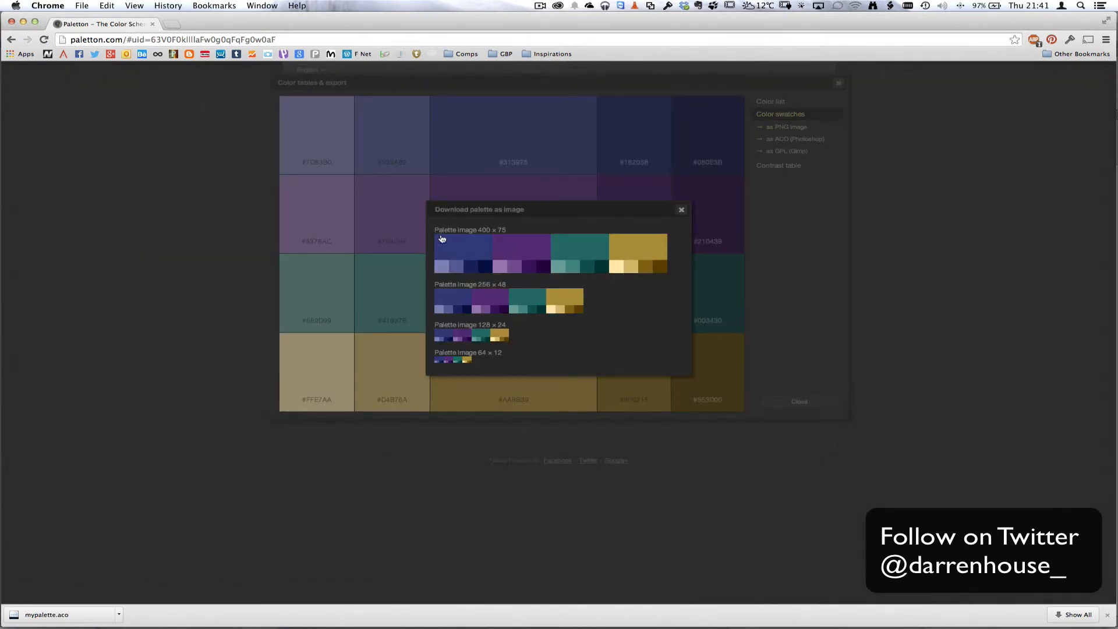
click(523, 251)
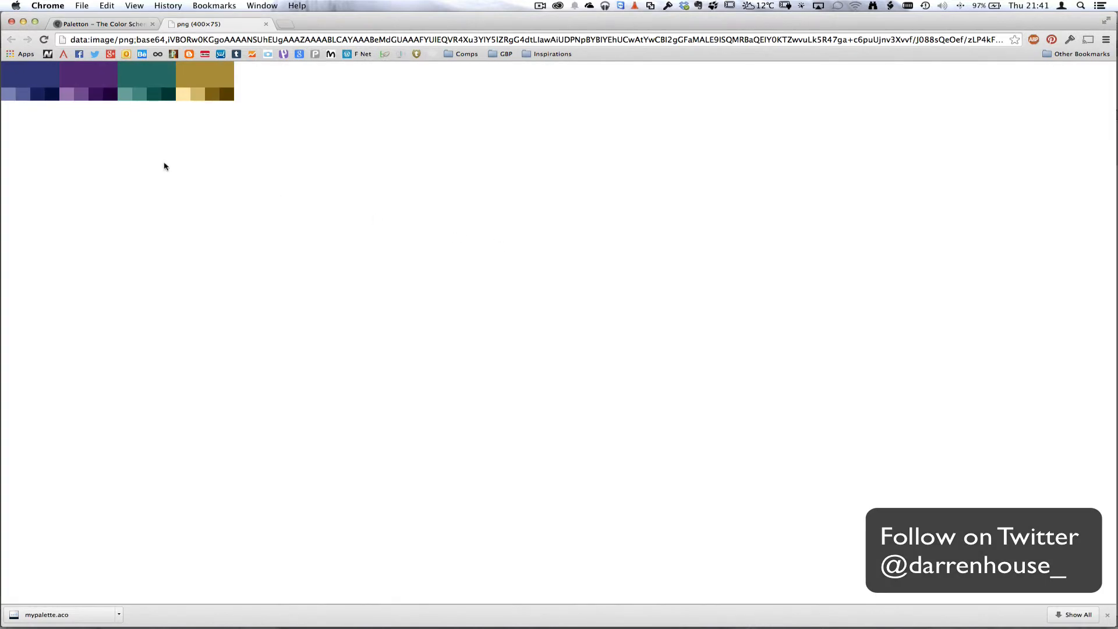
right_click(78, 84)
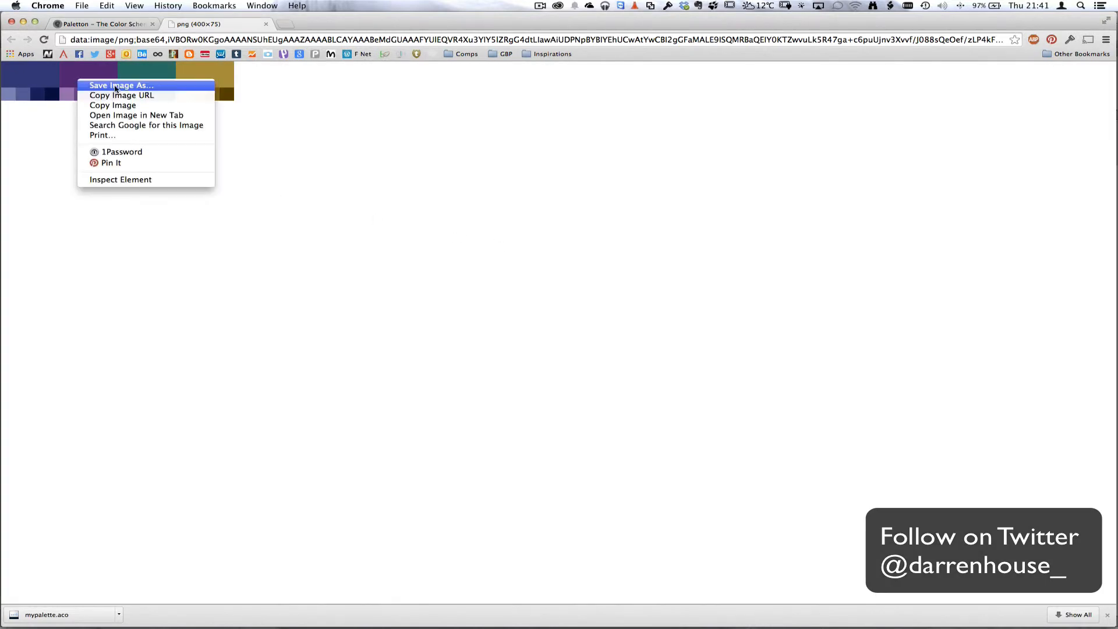
click(138, 89)
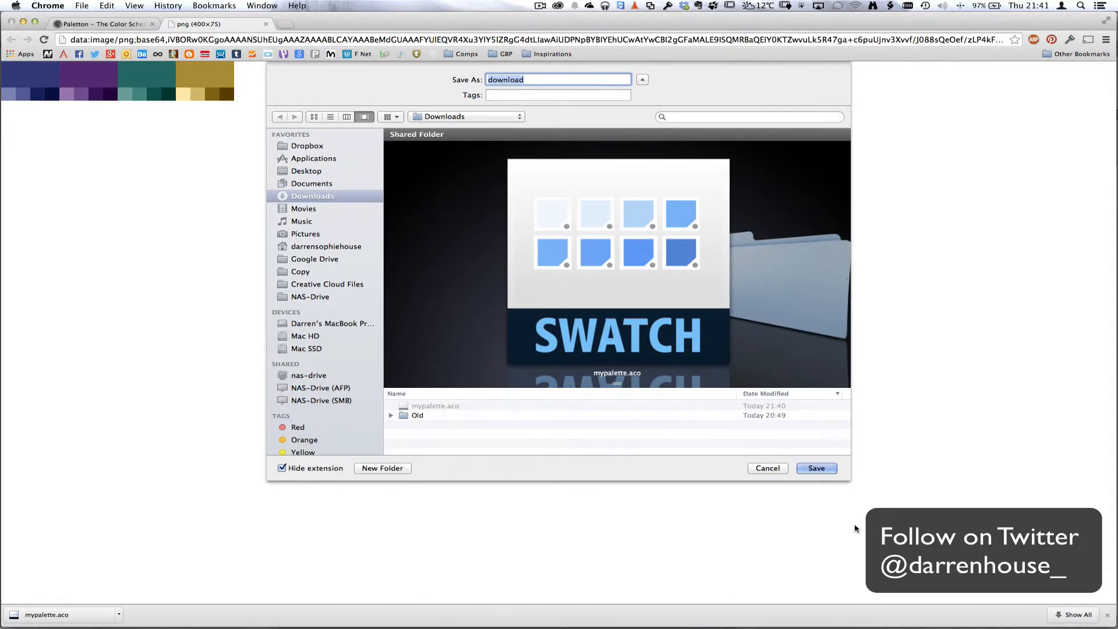
click(814, 469)
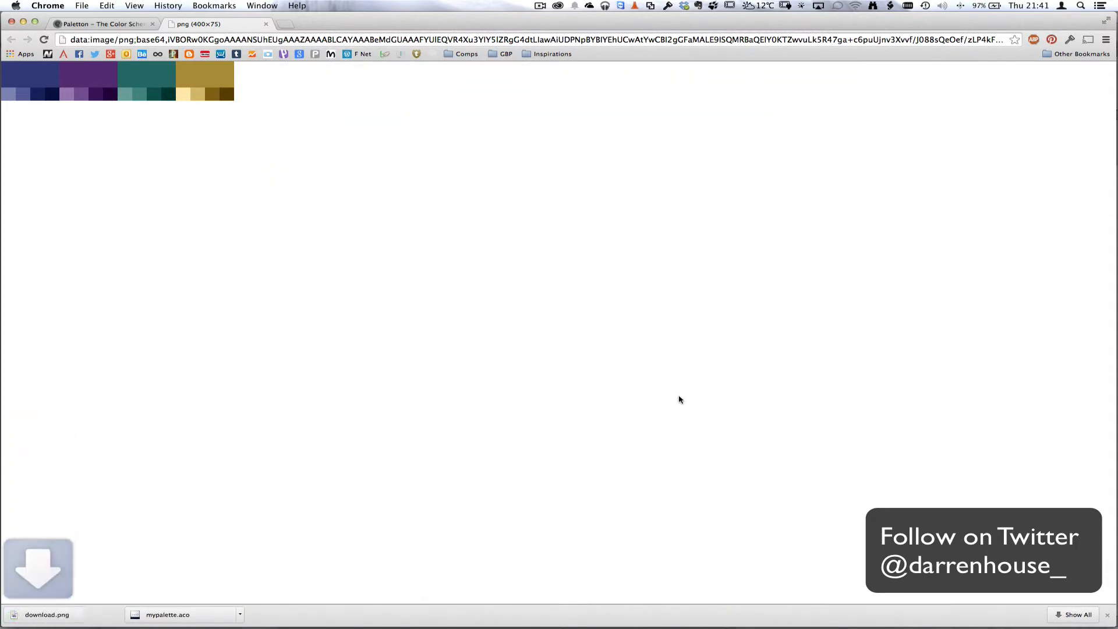
Step: Switch to Photoshop and place download.png as an embedded image in the blank document
mouse_move(1, 0)
click(594, 335)
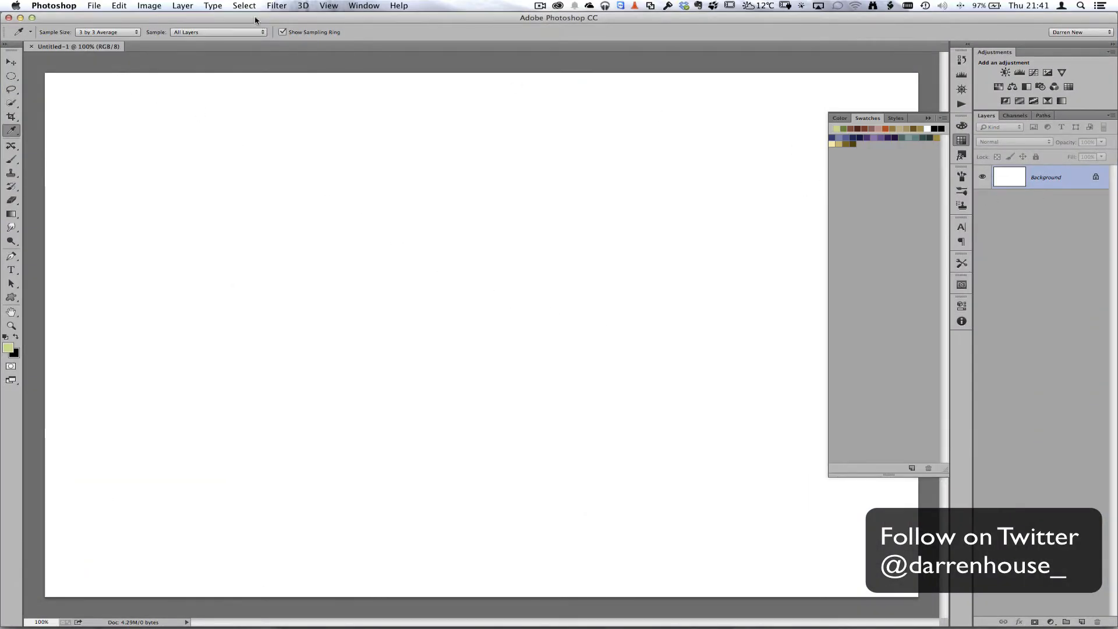
click(93, 6)
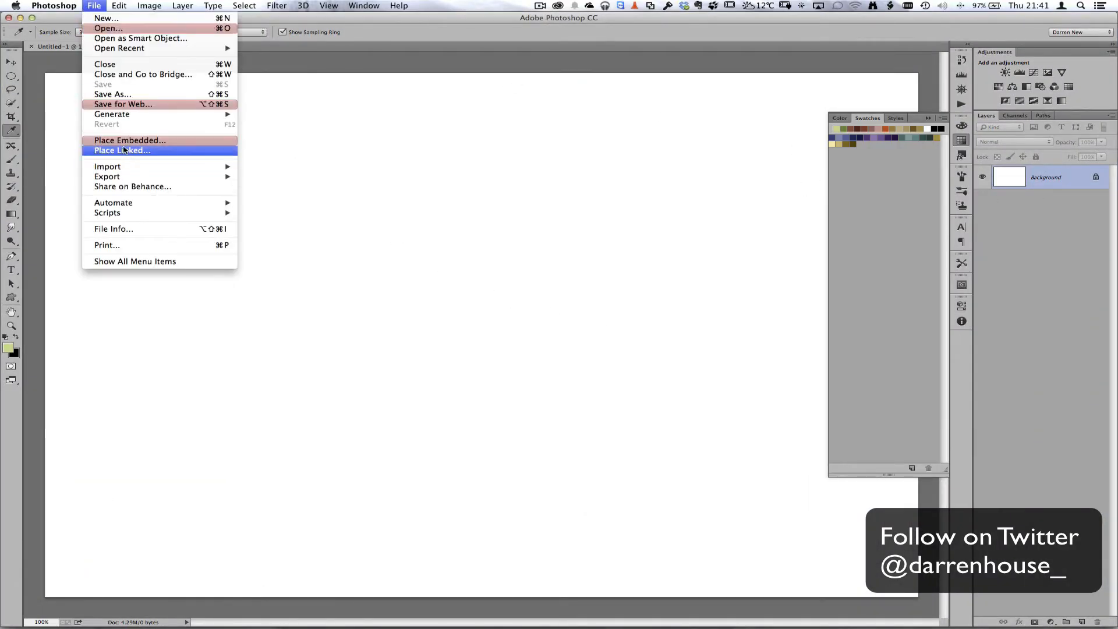
click(126, 141)
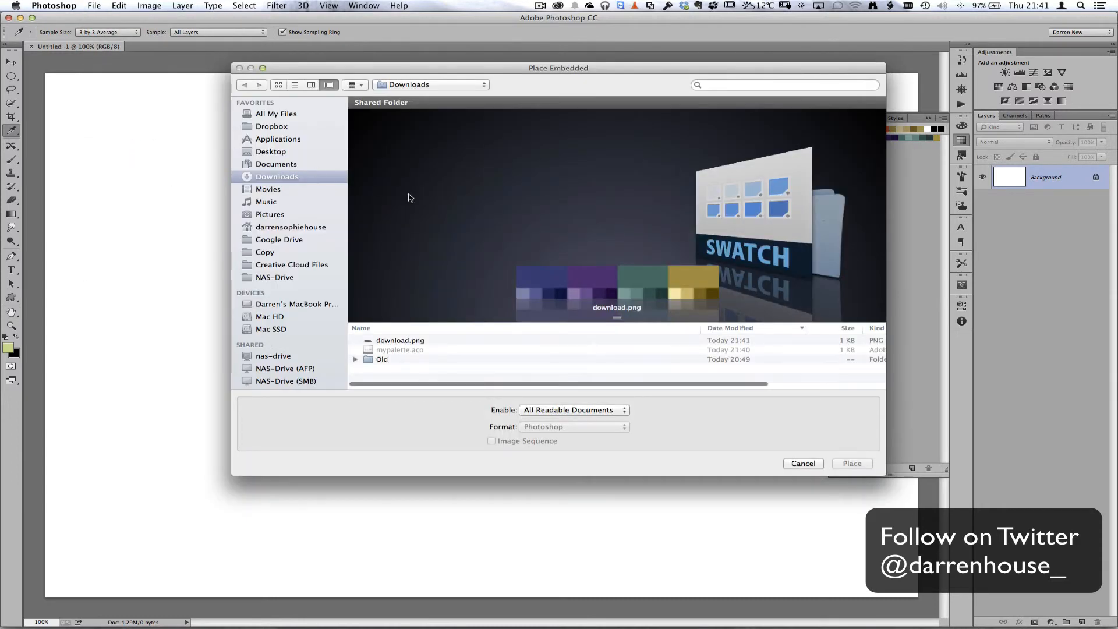
click(396, 341)
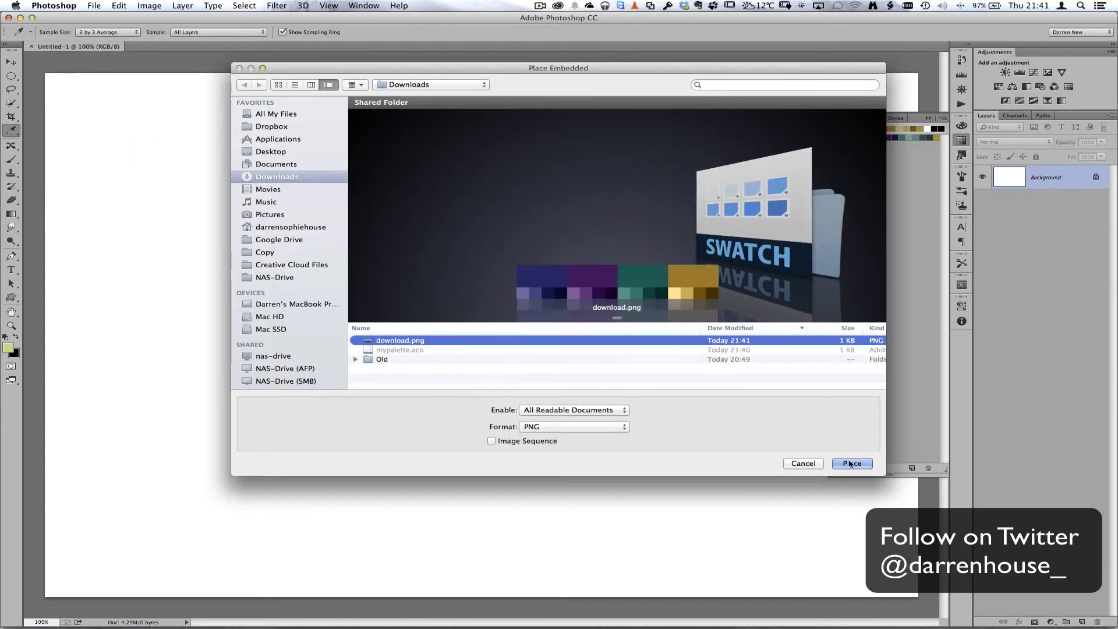
click(852, 464)
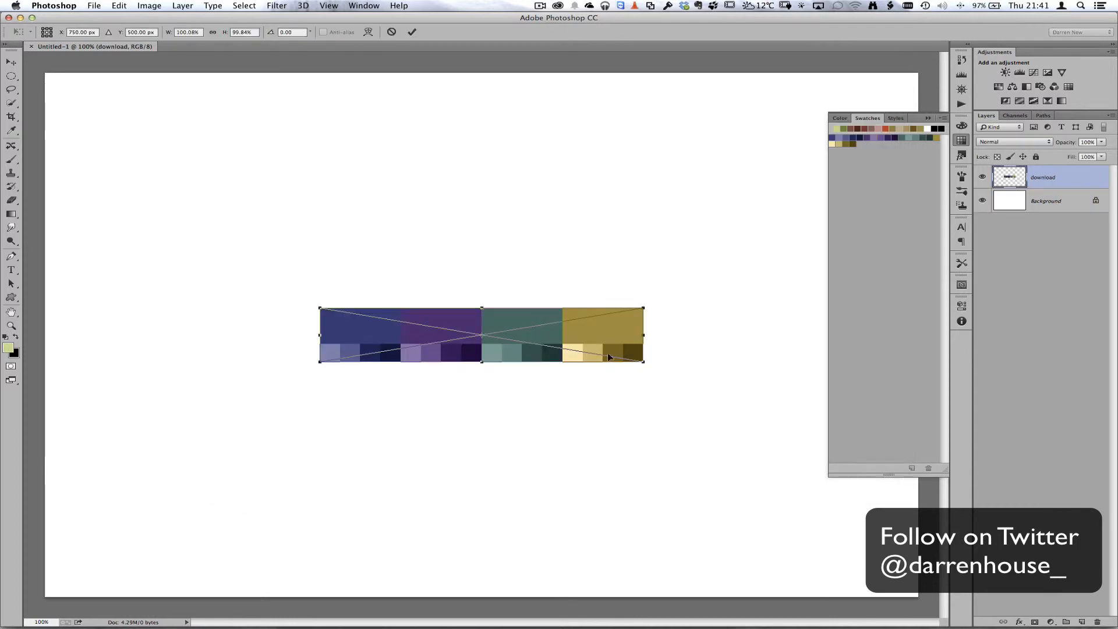
Step: Sample the placed image's large blue, purple, green and gold blocks with the Eyedropper, and pick a blue from the loaded swatches
key(i)
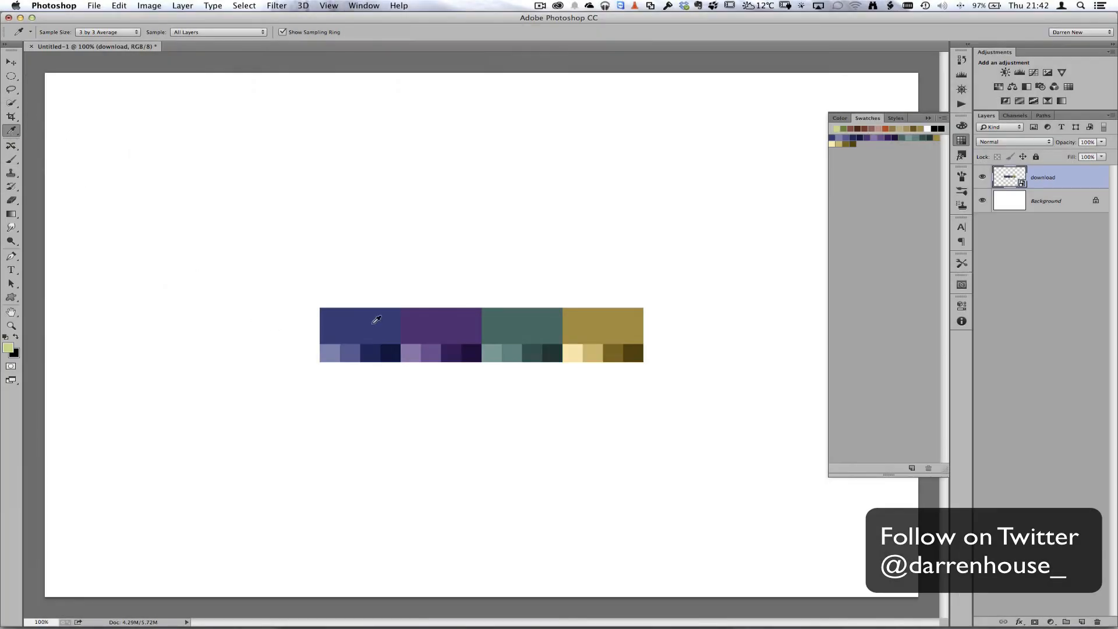
click(376, 319)
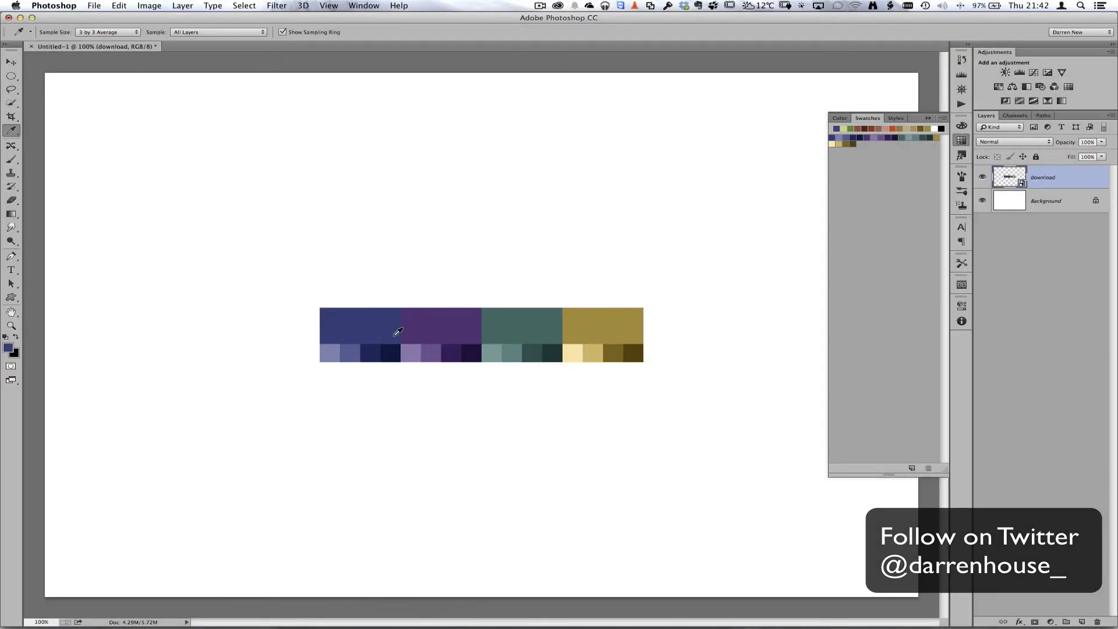
click(449, 327)
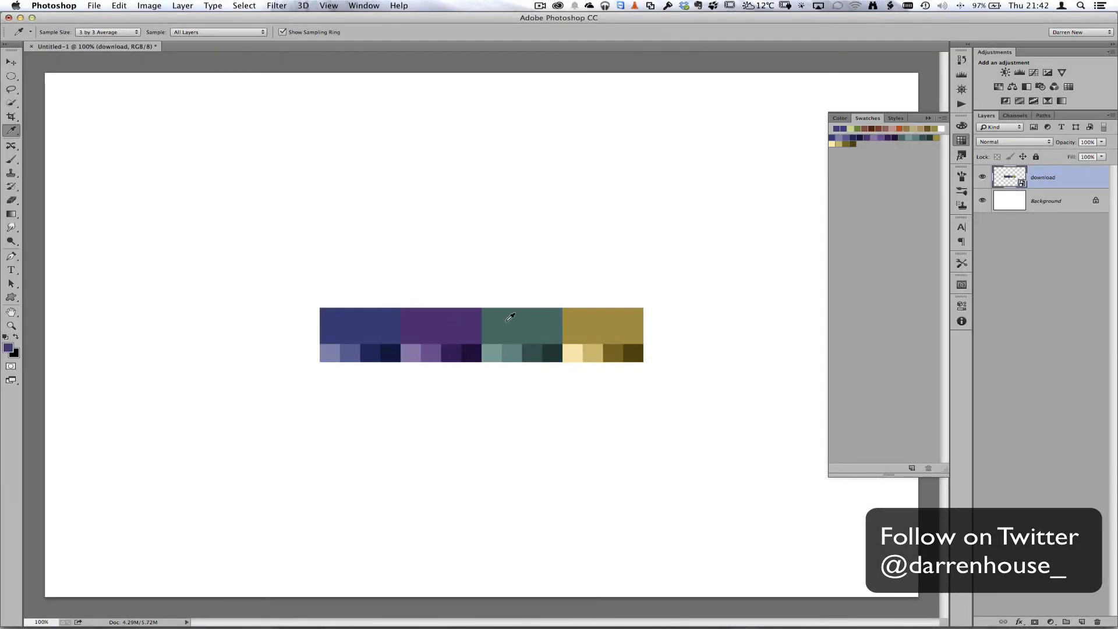
click(523, 317)
click(592, 320)
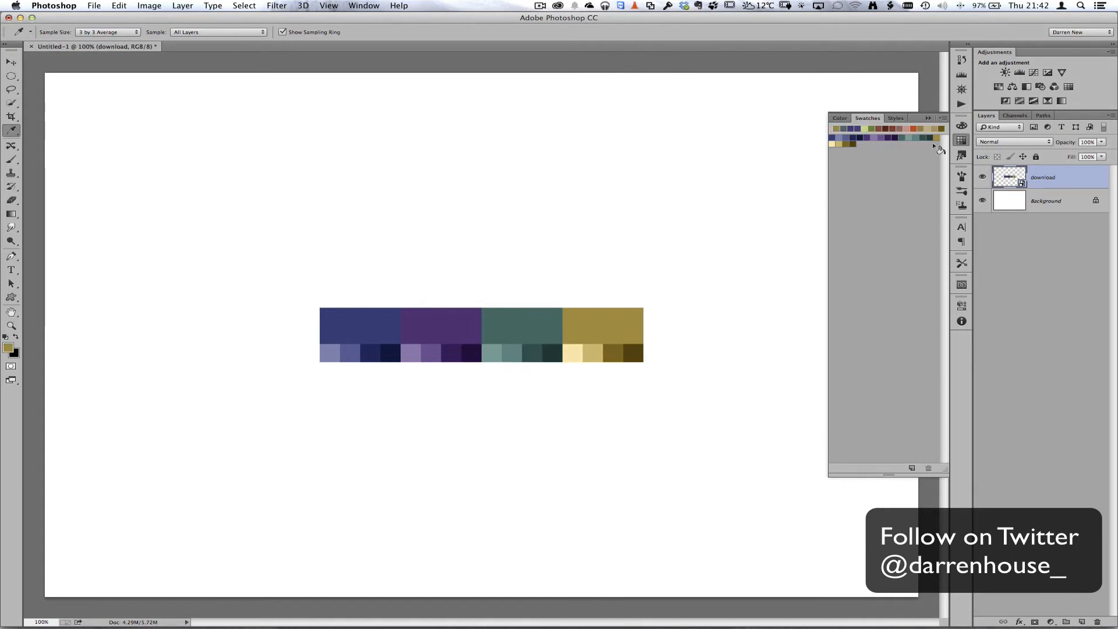
click(846, 138)
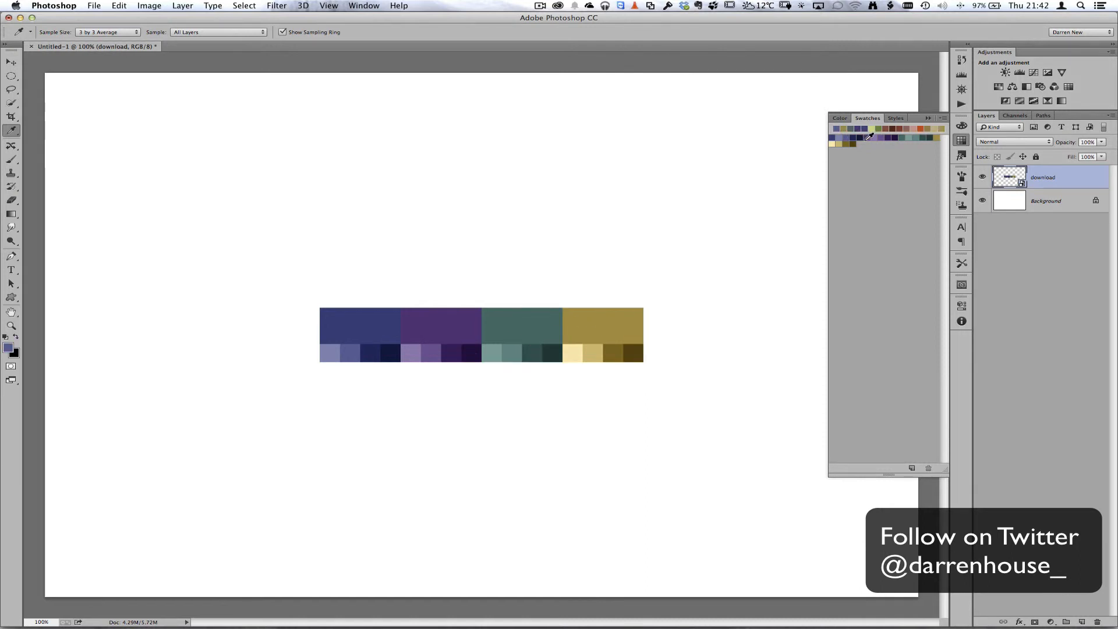
Step: Pick a very dark navy blue from the loaded swatches as the foreground color
click(865, 138)
click(860, 137)
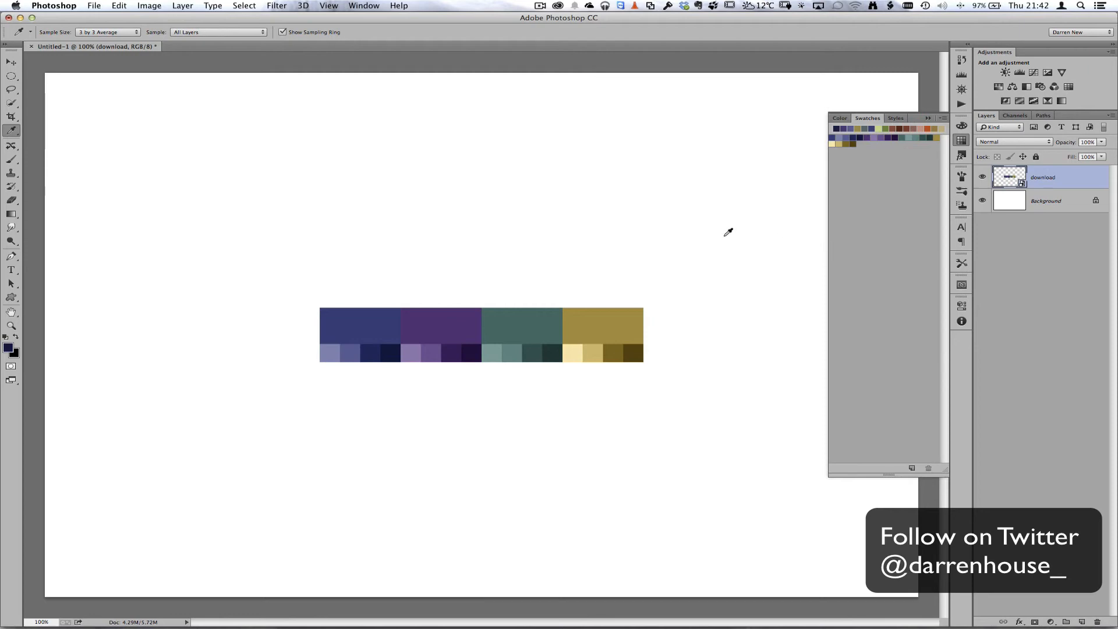
Step: Switch to Paletton in Chrome and close the palette image download and the color tables export to get back to the color wheel
key(ctrl+Up)
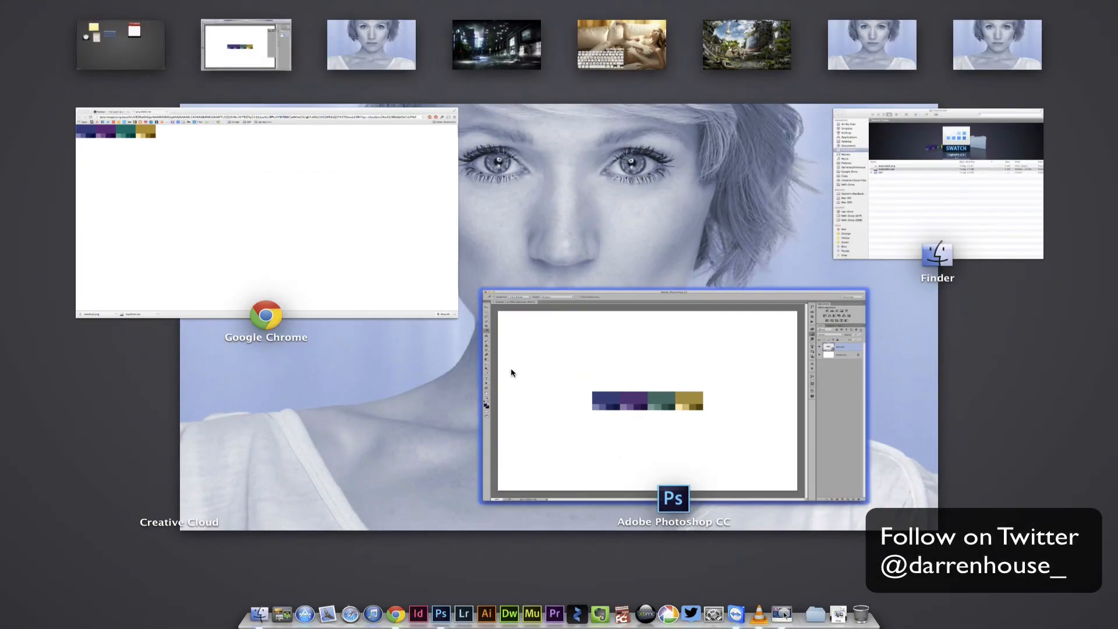
click(390, 276)
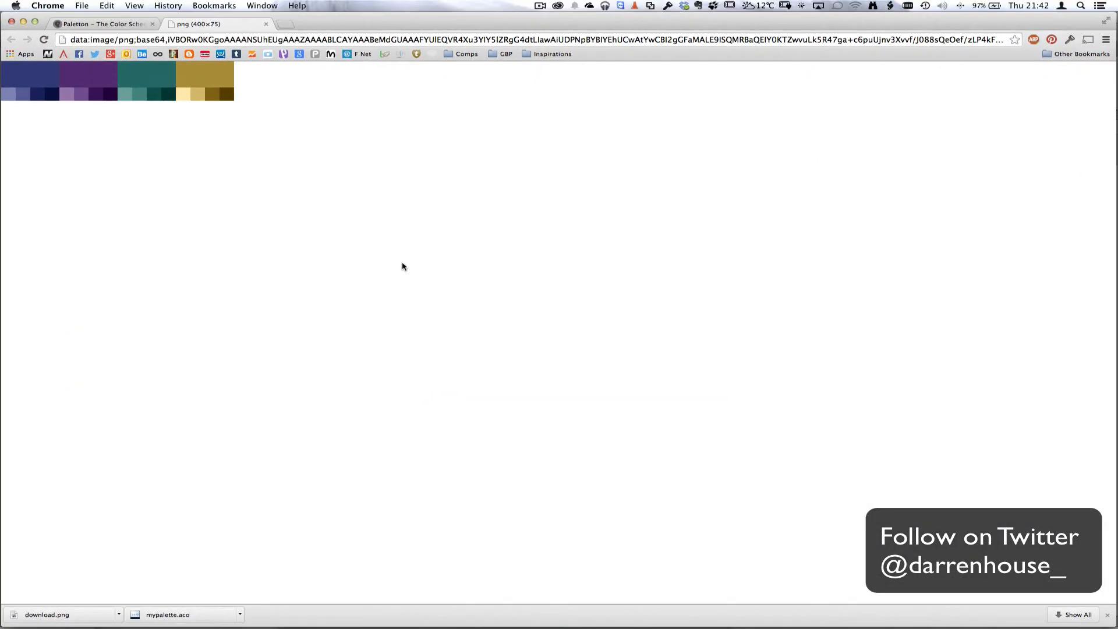
click(105, 21)
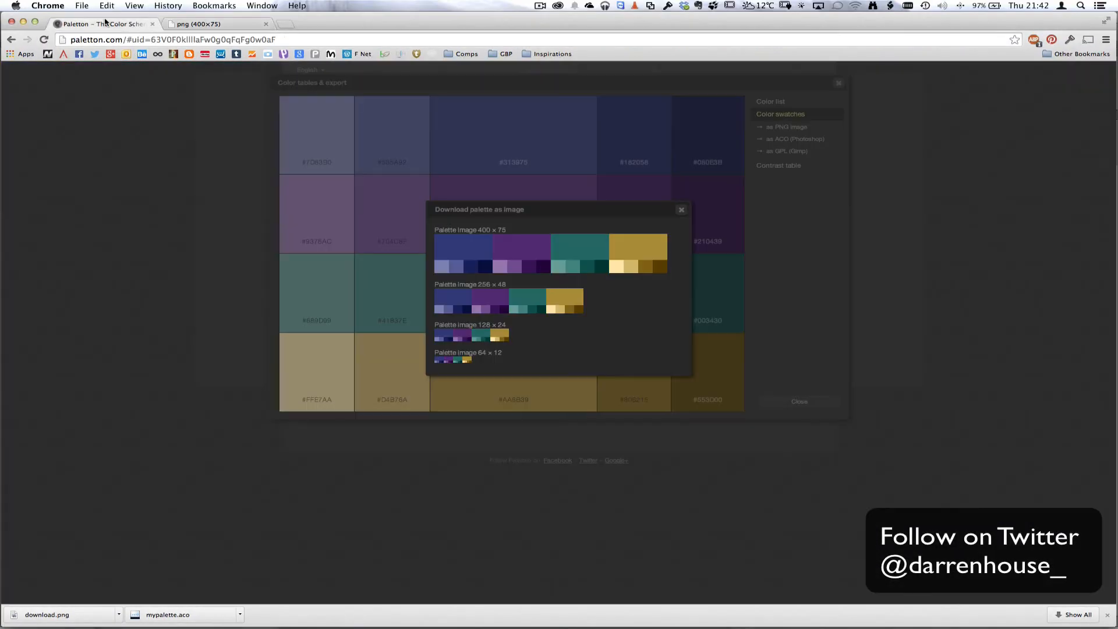
click(681, 210)
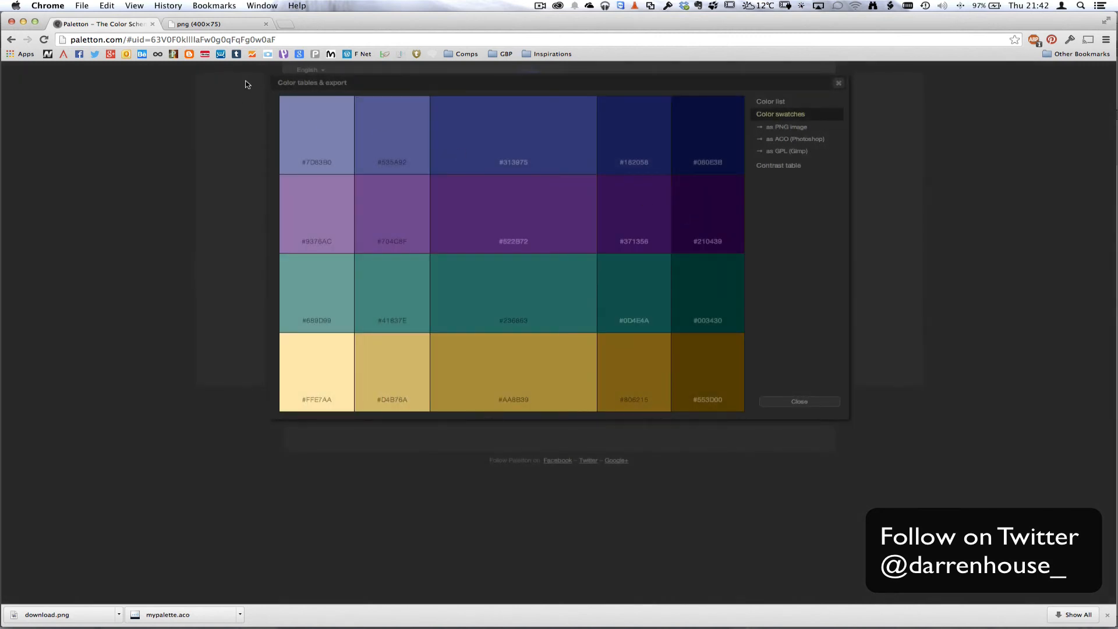
click(783, 401)
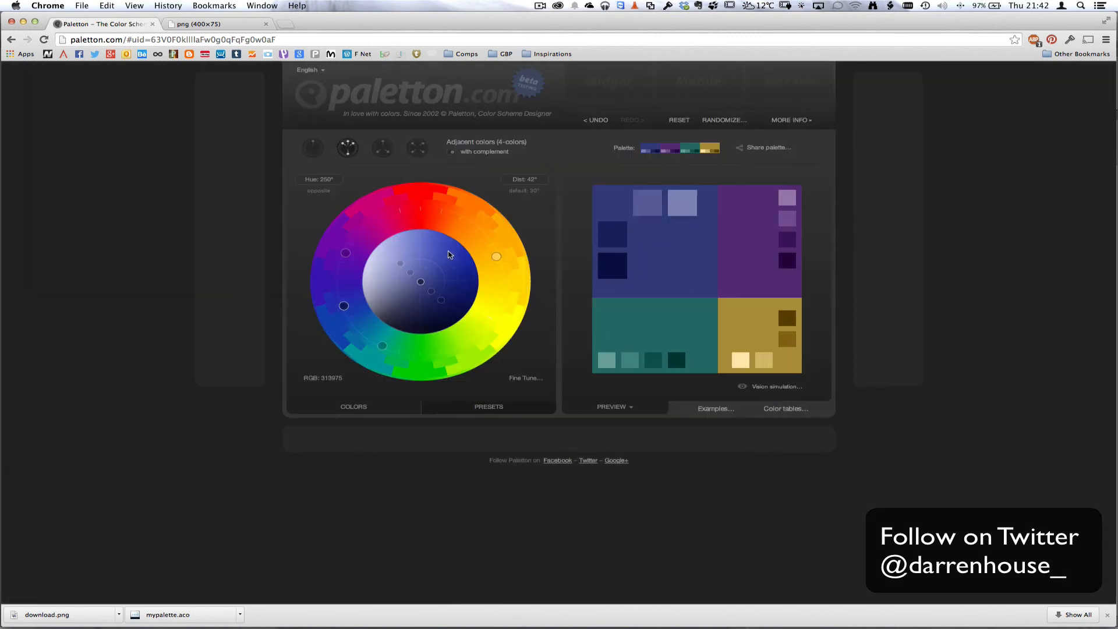
Step: Lighten the palette's shades to a base color of 3E478A and change the scheme to Triad (3-colors)
drag(417, 281, 449, 304)
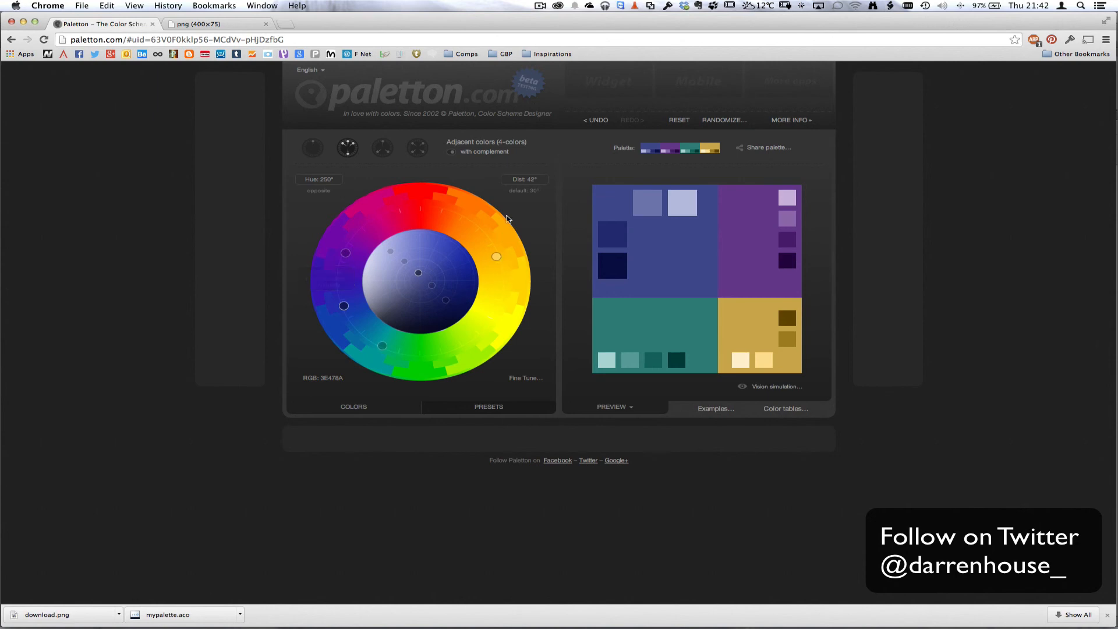
click(417, 148)
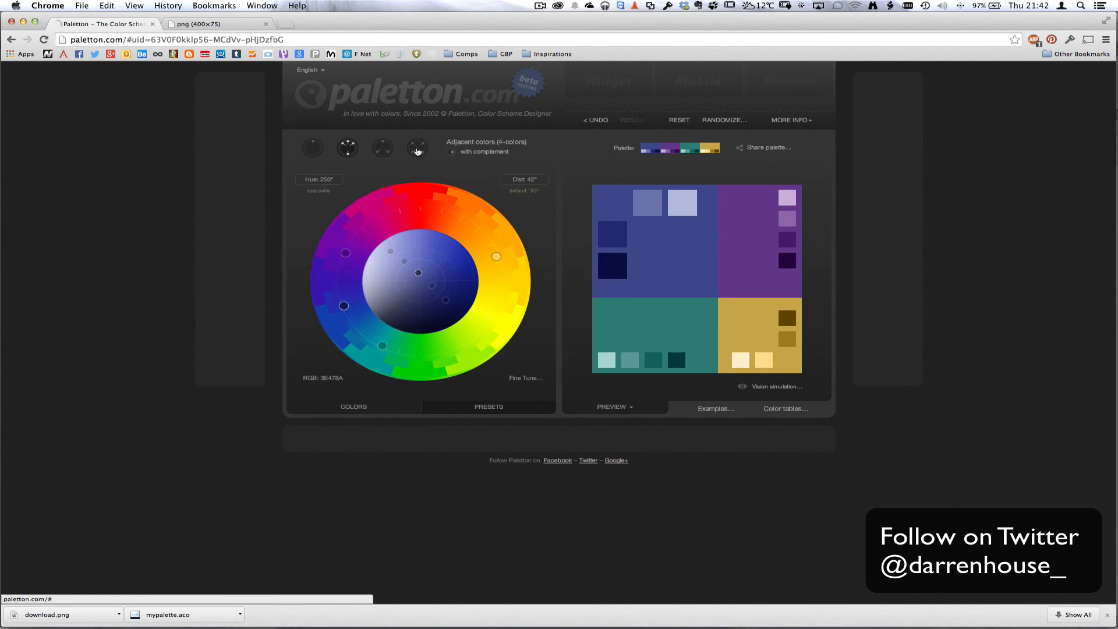
click(382, 149)
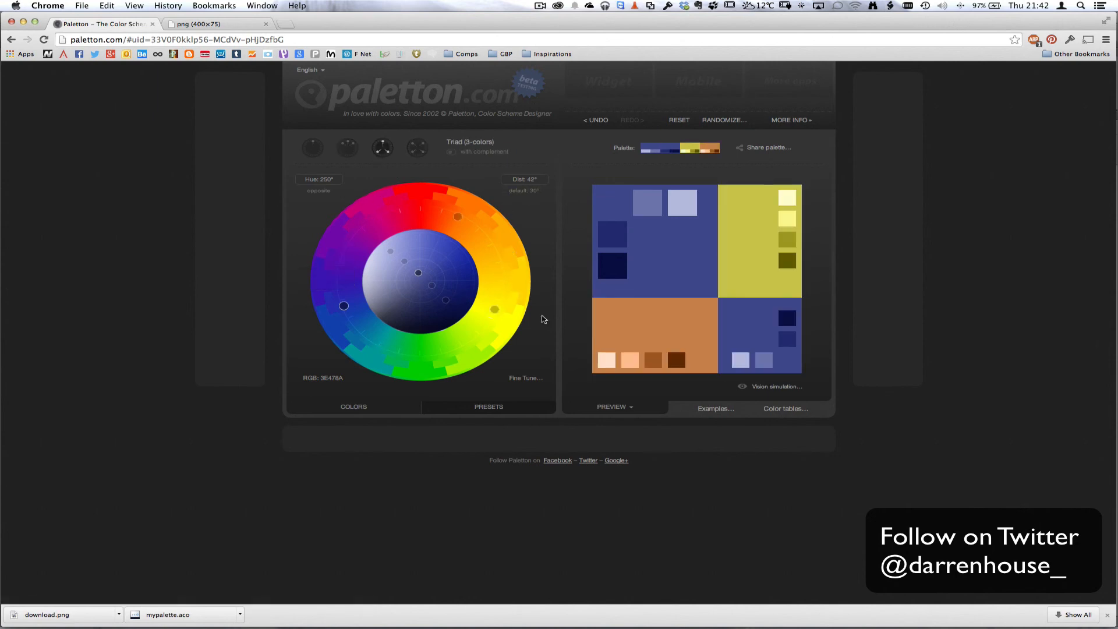